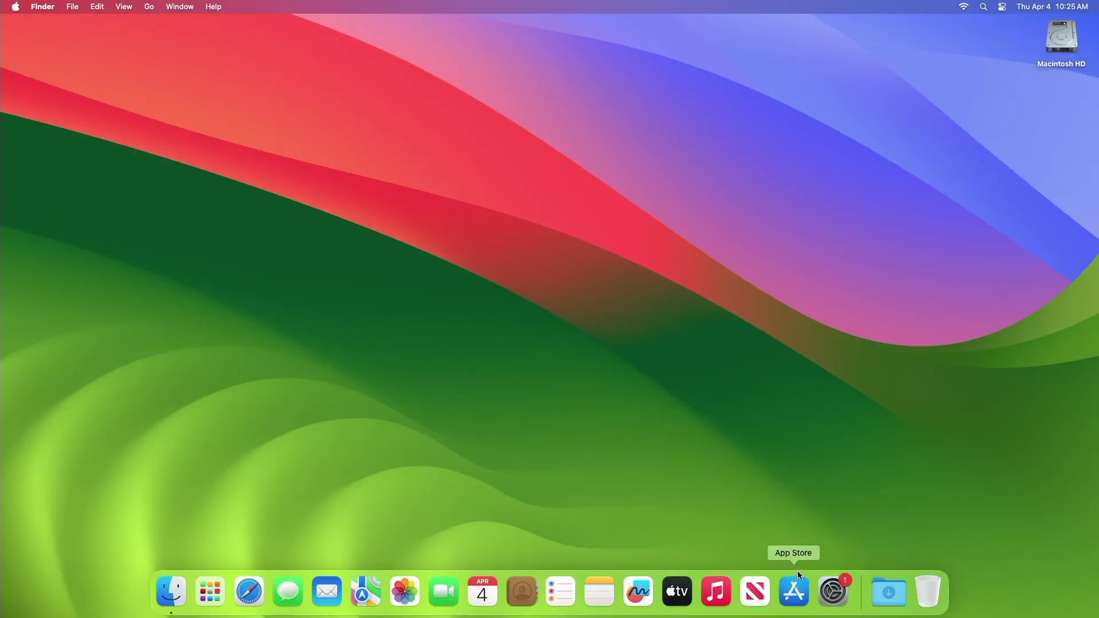
Step: Leave the DFU demo and open the App Store from the Dock
{"action": "left_click", "coordinate": [796, 579]}
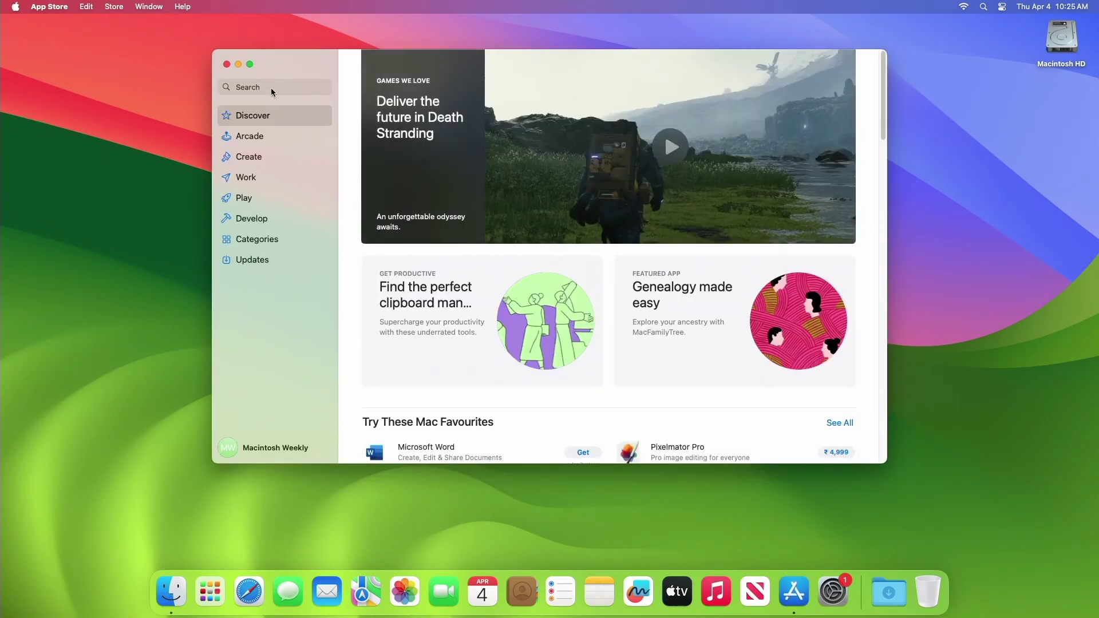
Step: Search the App Store for 'apple configurator 2', confirm it's installed, then quit the store
{"action": "left_click", "coordinate": [273, 89]}
{"action": "type", "text": "a"}
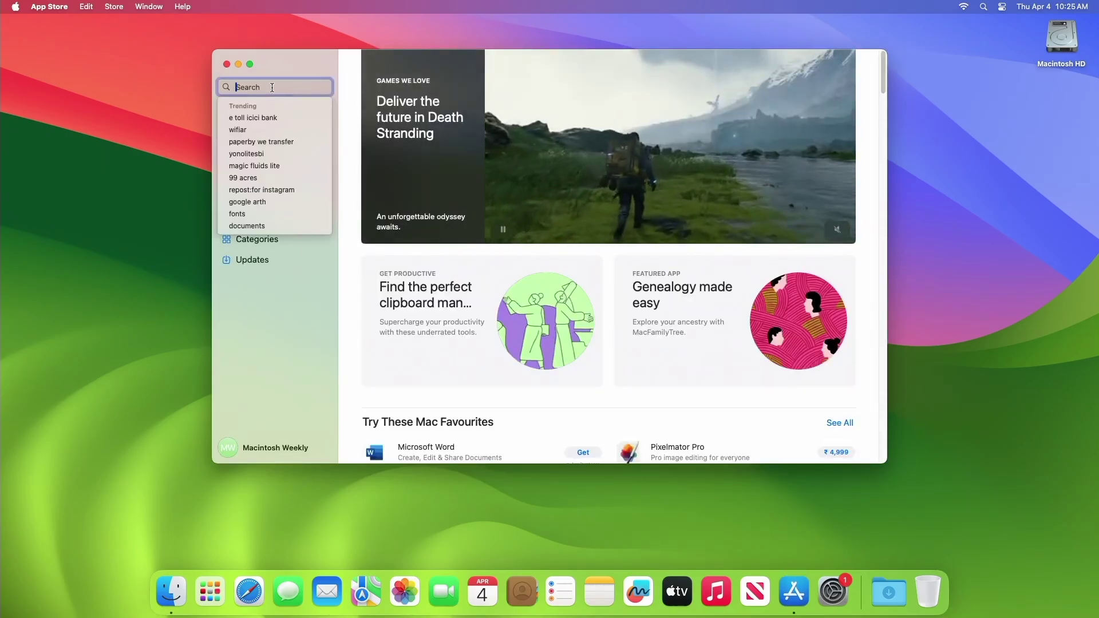
{"action": "type", "text": "ppl"}
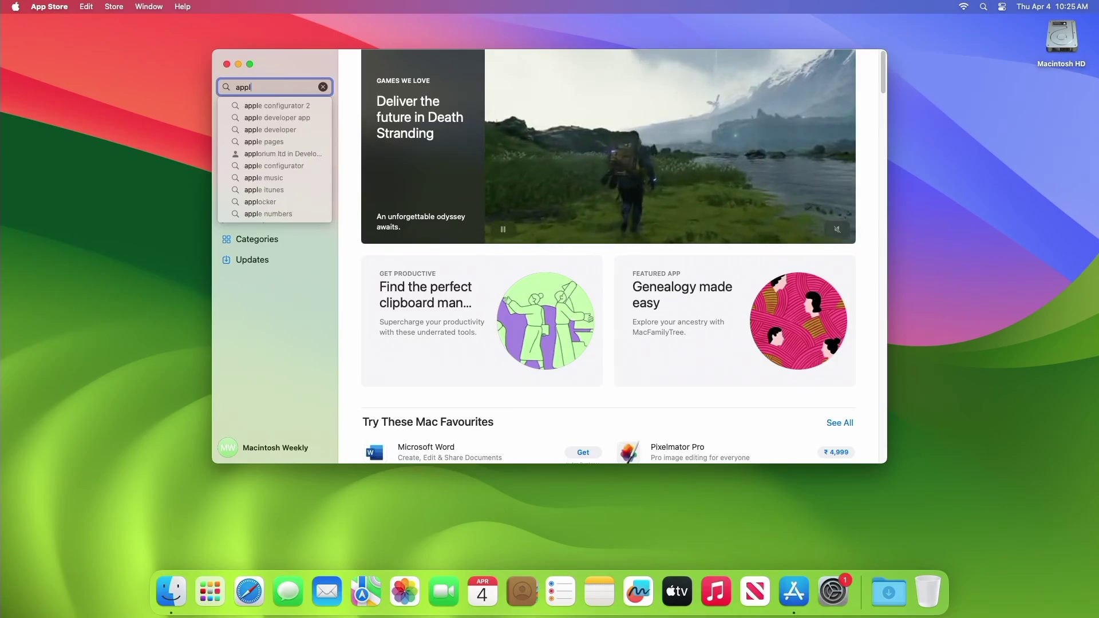
{"action": "key", "text": "Down"}
{"action": "key", "text": "Return"}
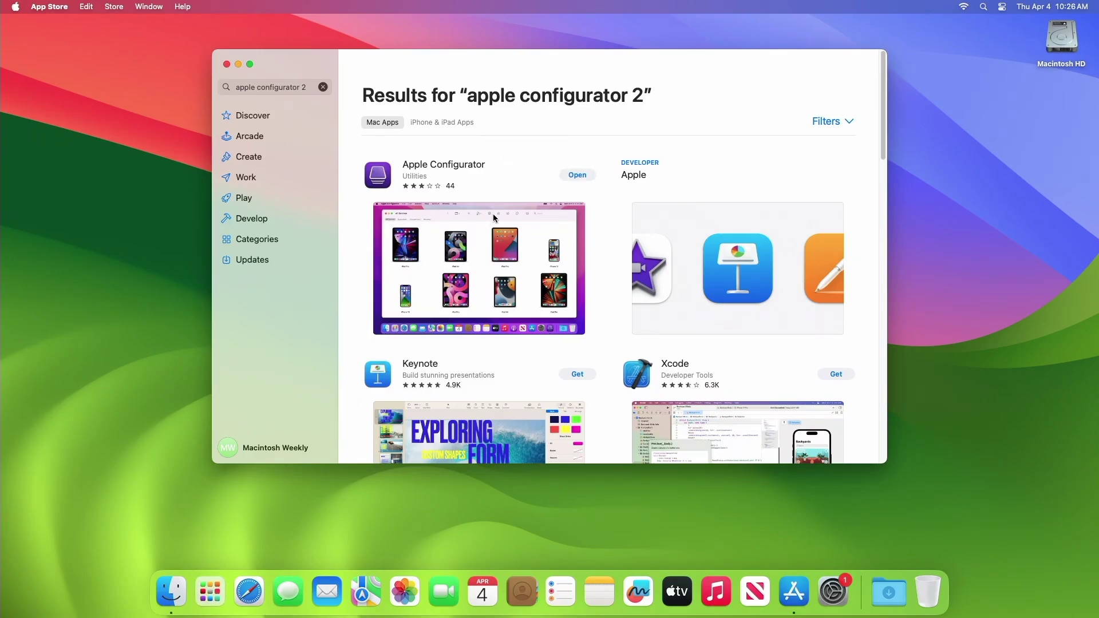
{"action": "key", "text": "super+q"}
Step: Launch Apple Configurator and revive the DFU-mode Mac mini via Actions > Advanced > Revive Device
{"action": "left_click", "coordinate": [211, 592]}
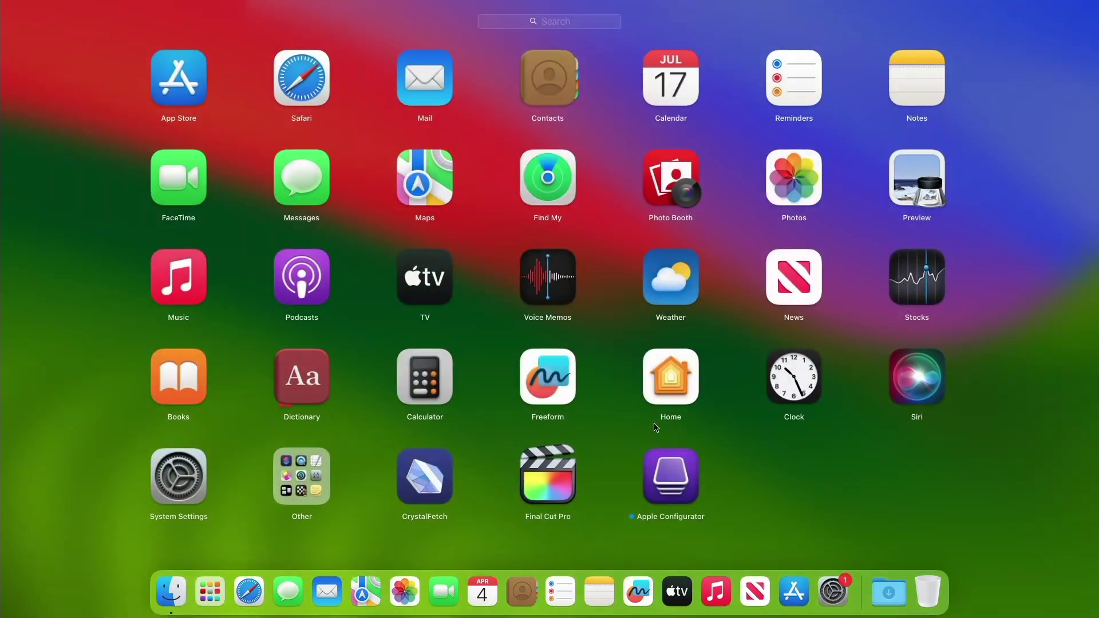
{"action": "left_click", "coordinate": [680, 475]}
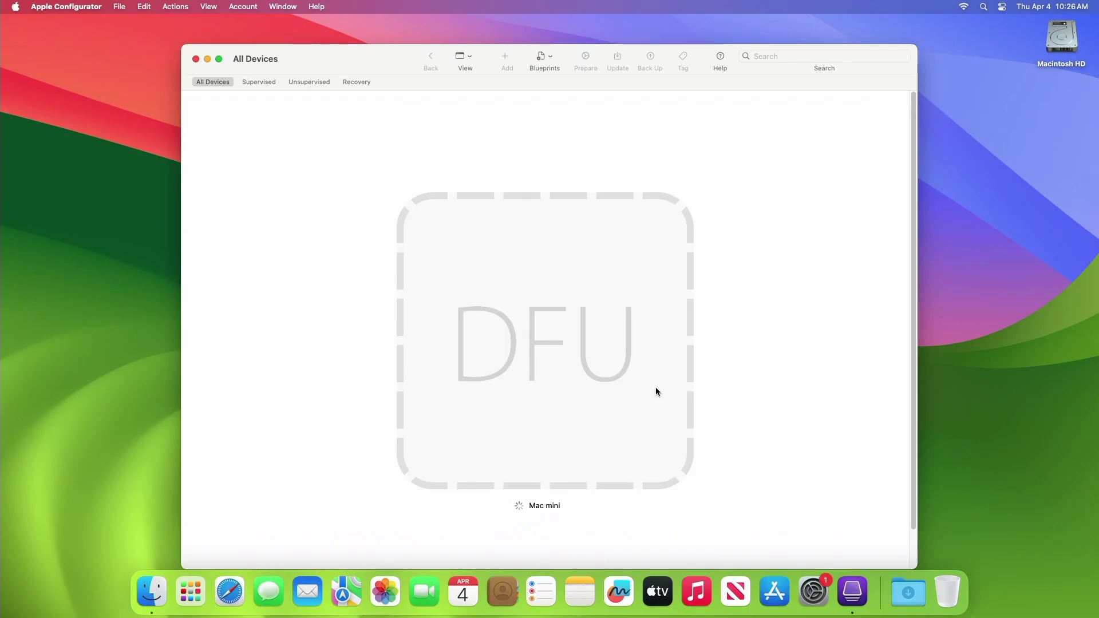
{"action": "left_click", "coordinate": [554, 363]}
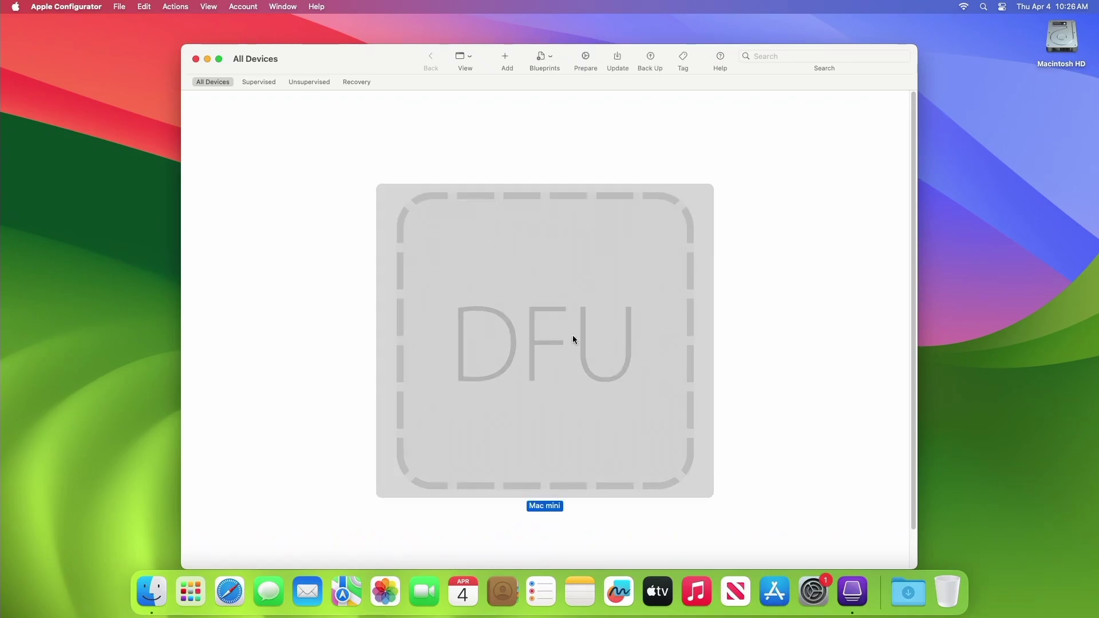
{"action": "left_click", "coordinate": [176, 6]}
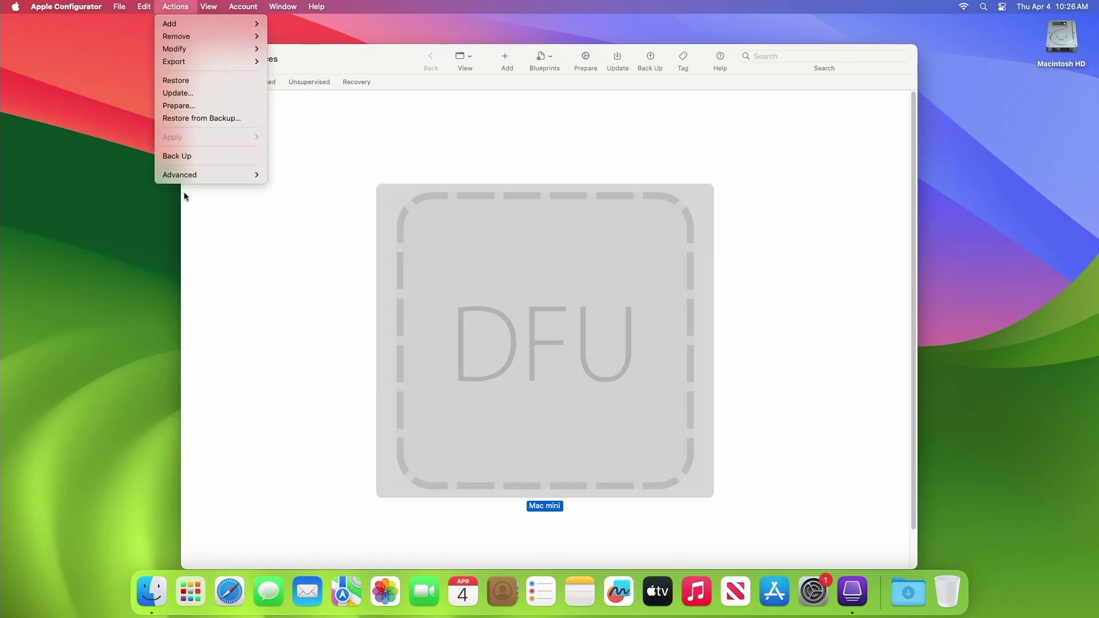
{"action": "mouse_move", "coordinate": [192, 183]}
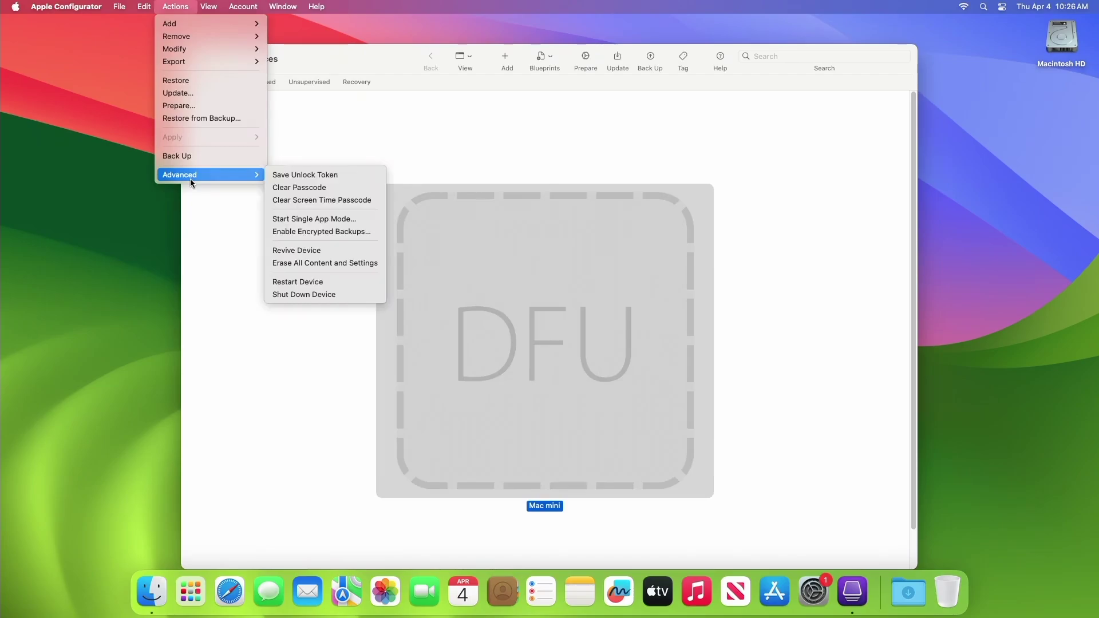
{"action": "left_click", "coordinate": [334, 252]}
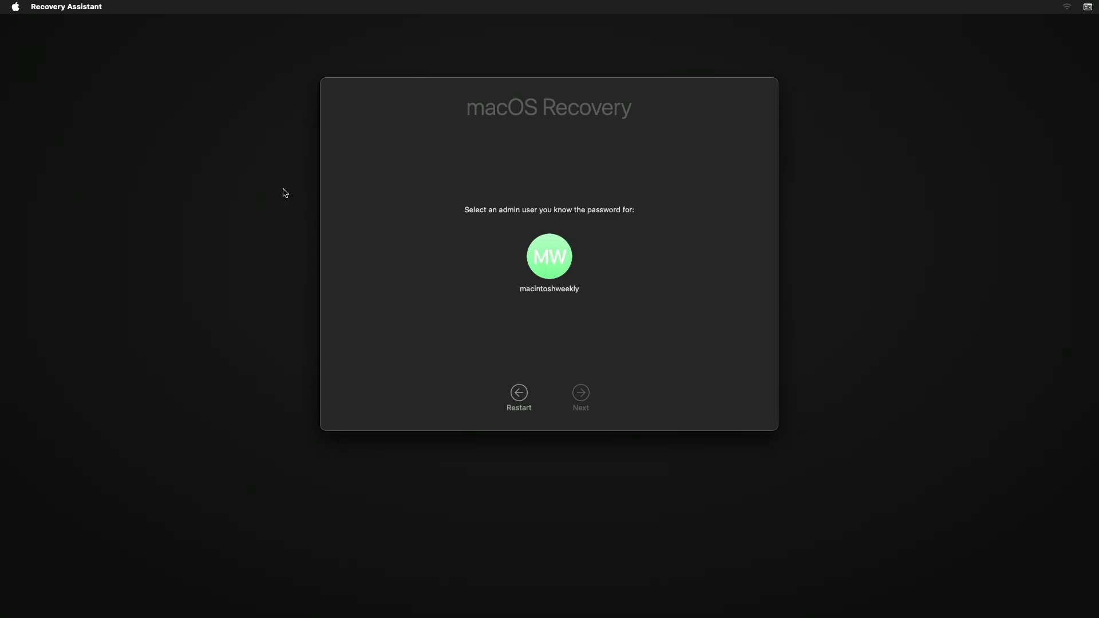
Step: Authenticate in macOS Recovery as the admin user with its password
{"action": "left_click", "coordinate": [561, 265]}
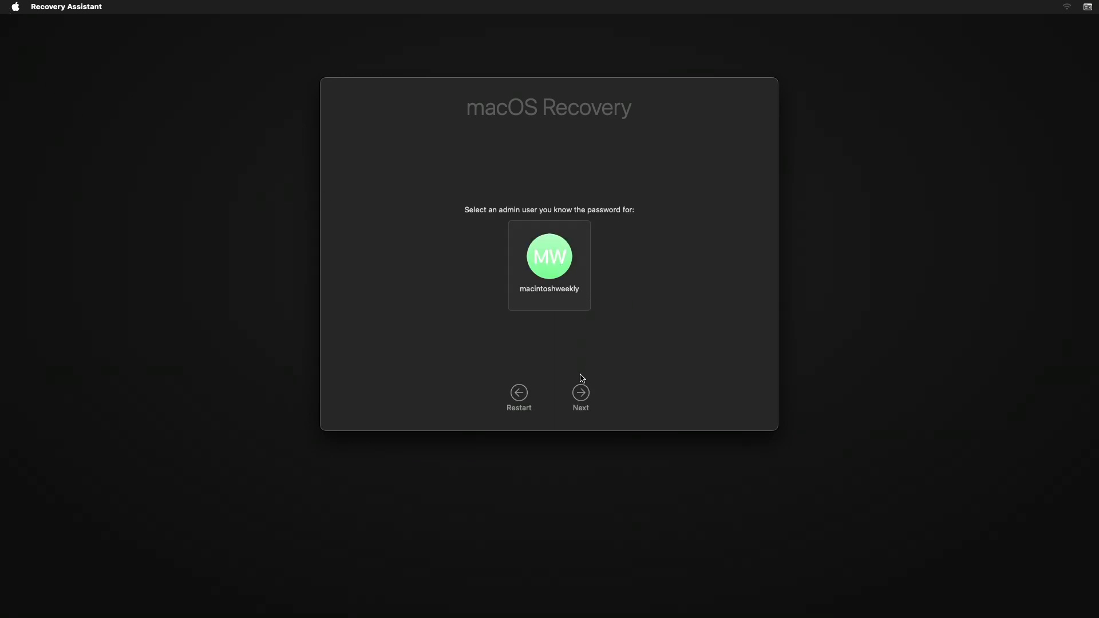
{"action": "left_click", "coordinate": [580, 393]}
{"action": "type", "text": "•••"}
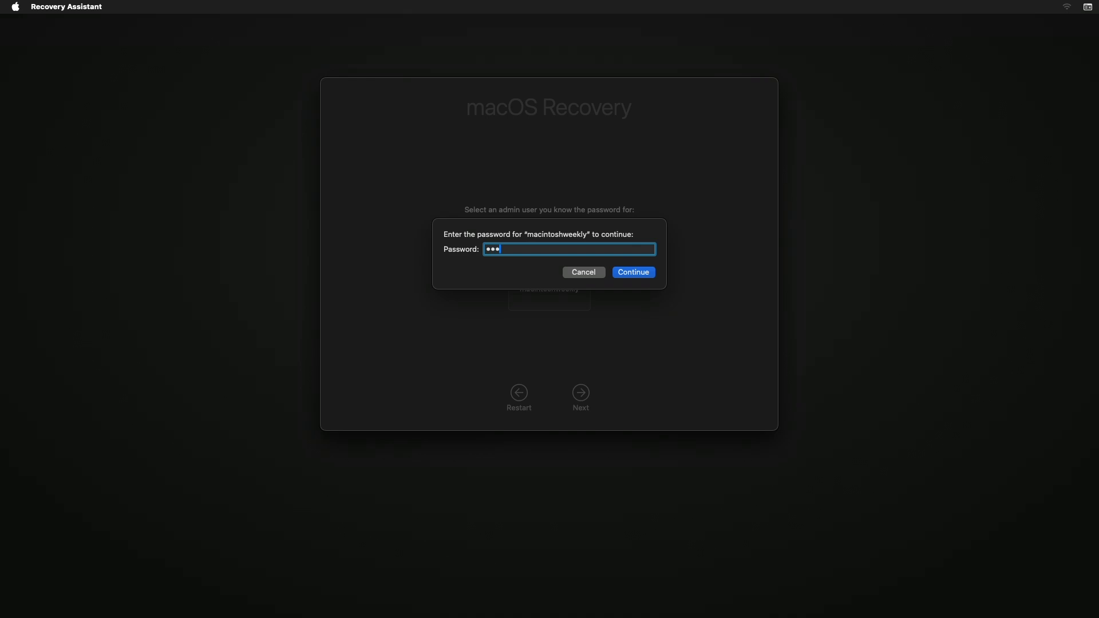
{"action": "type", "text": "•"}
{"action": "key", "text": "Return"}
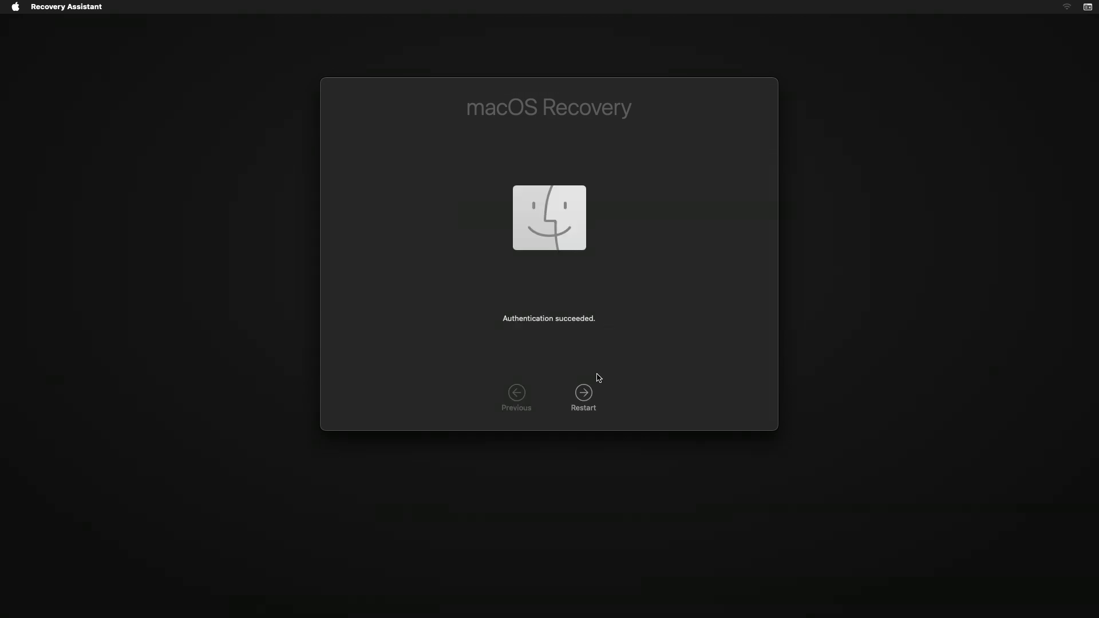
Step: Restart the Mac mini and start it up from Macintosh HD
{"action": "left_click", "coordinate": [586, 394]}
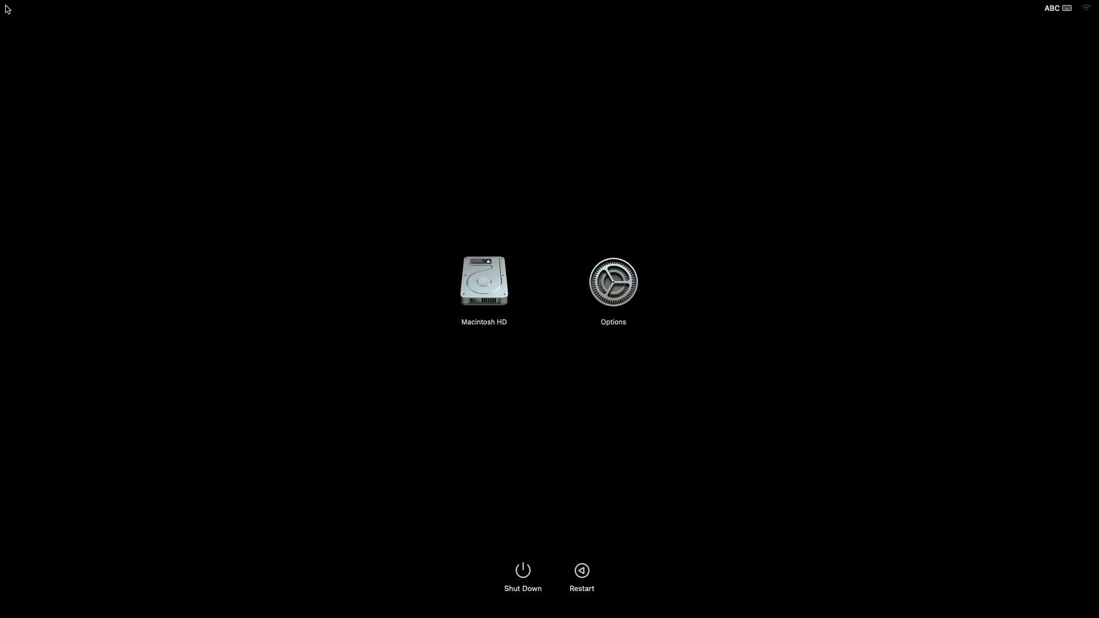
{"action": "left_click", "coordinate": [508, 293]}
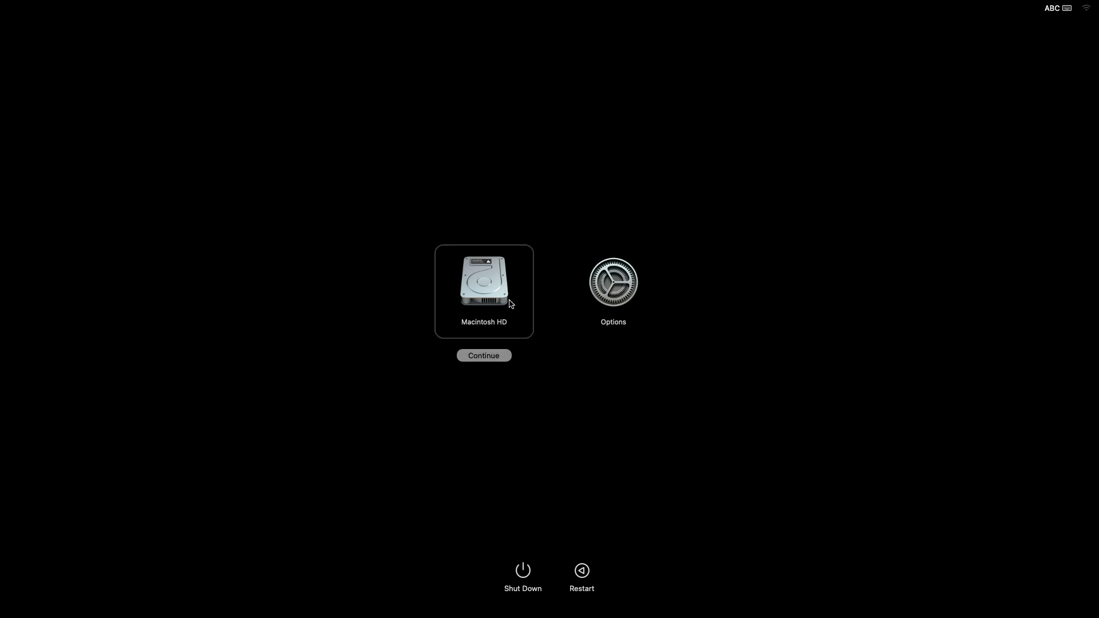
{"action": "left_click", "coordinate": [501, 355]}
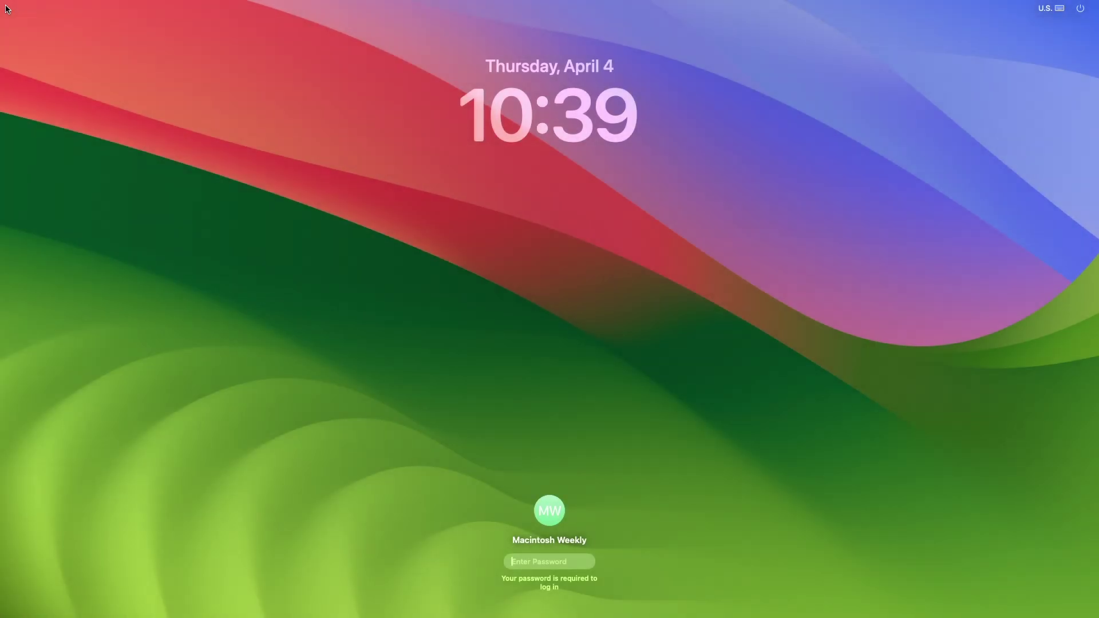
Step: Log in and have Keyboard Setup Assistant identify the keyboard as ANSI (U.S.) using the Z and / keys
{"action": "type", "text": "****"}
{"action": "key", "text": "Return"}
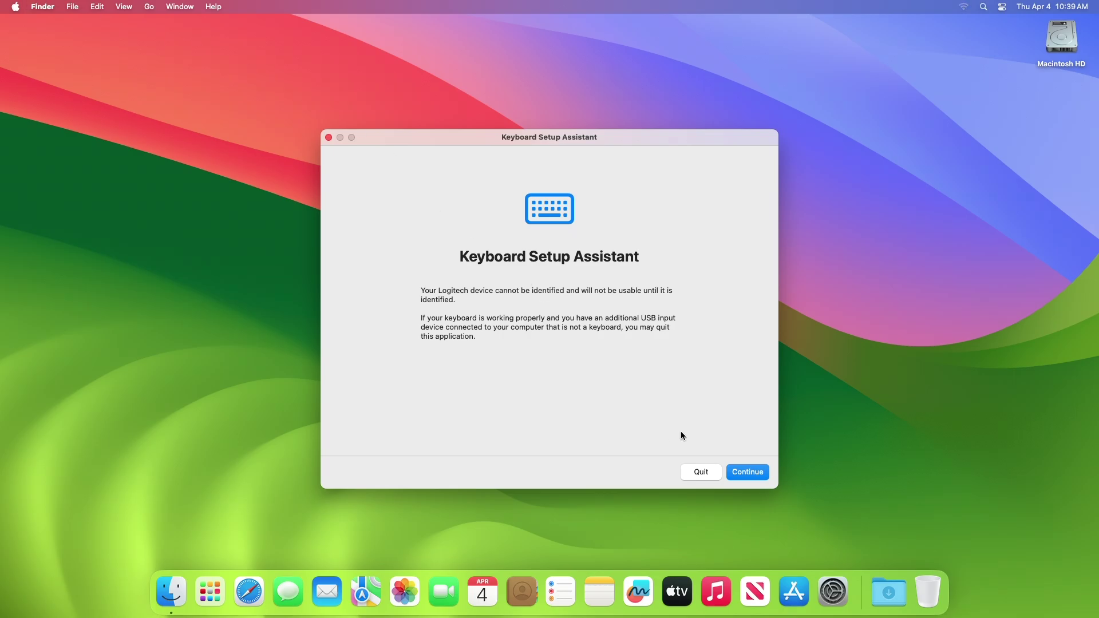
{"action": "left_click", "coordinate": [757, 477]}
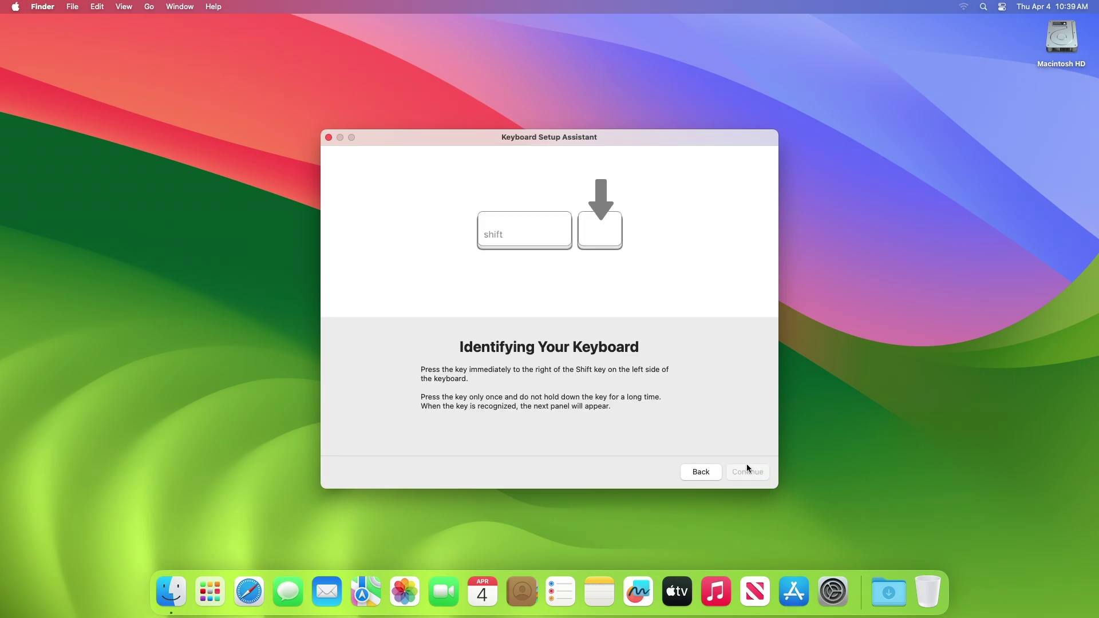
{"action": "key", "text": "z"}
{"action": "key", "text": "slash"}
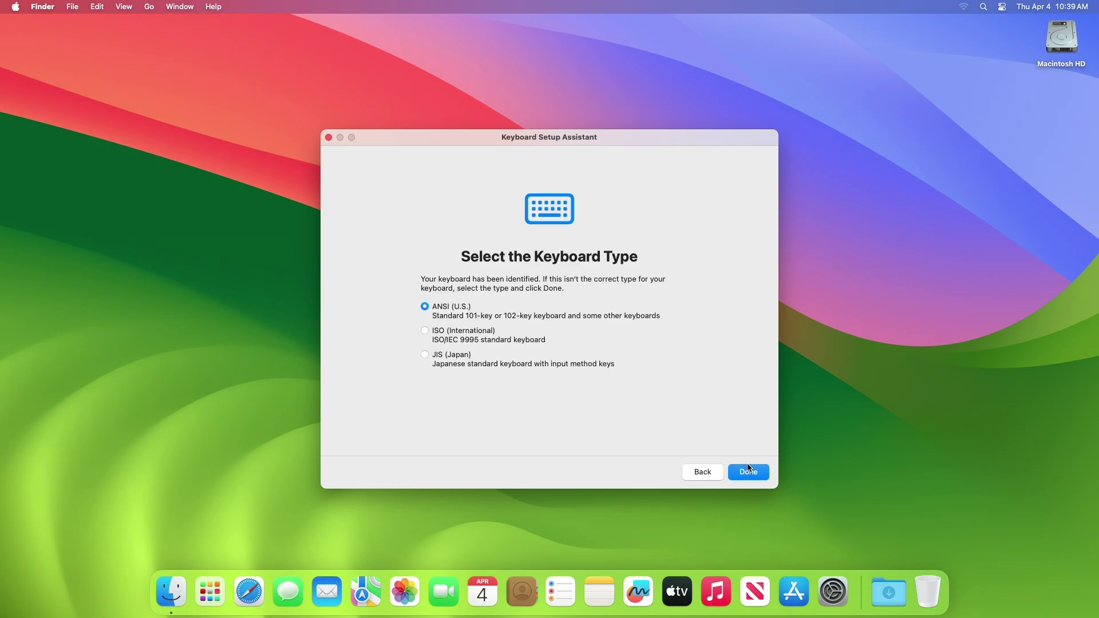
{"action": "left_click", "coordinate": [749, 471]}
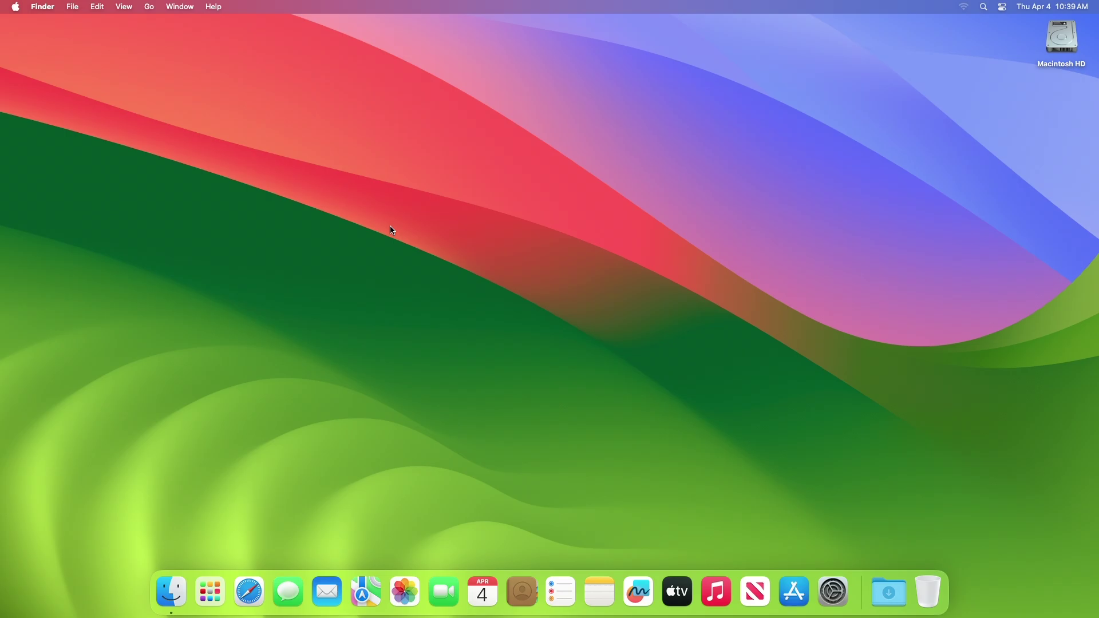
{"action": "left_click", "coordinate": [210, 593]}
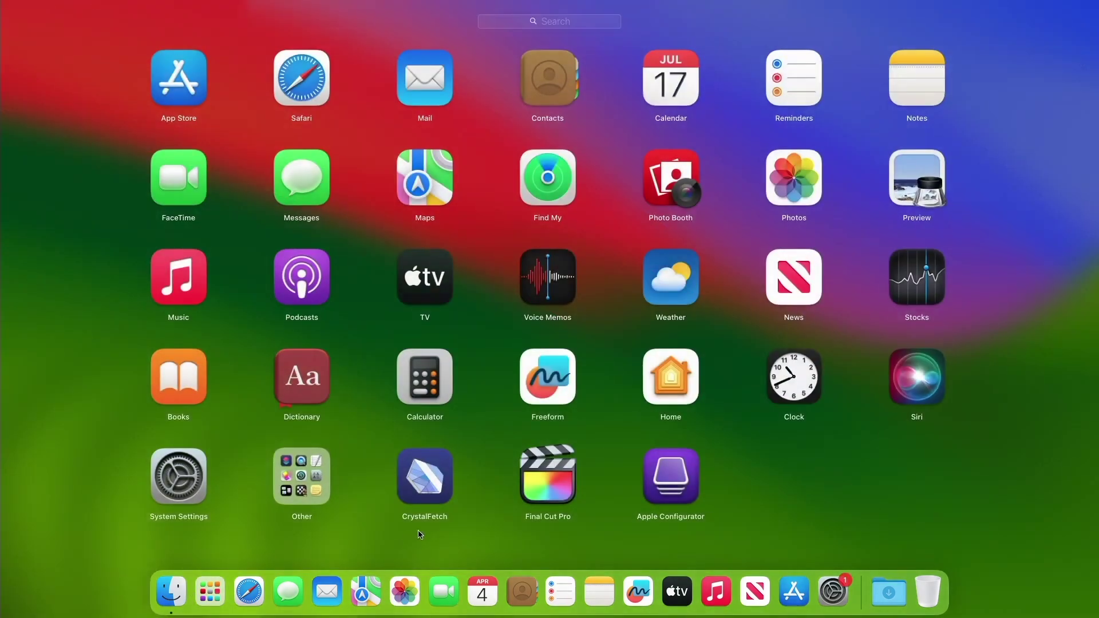
Step: Launch Apple Configurator and restore the DFU-mode Mac mini to the latest firmware, confirming the erase
{"action": "left_click", "coordinate": [676, 495]}
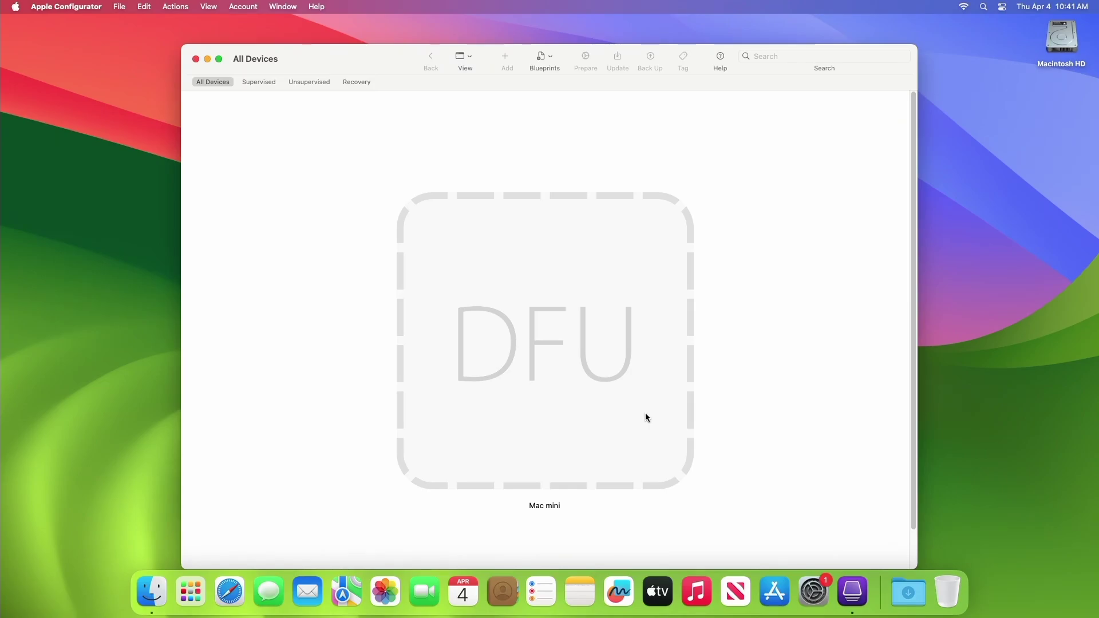
{"action": "left_click", "coordinate": [590, 443]}
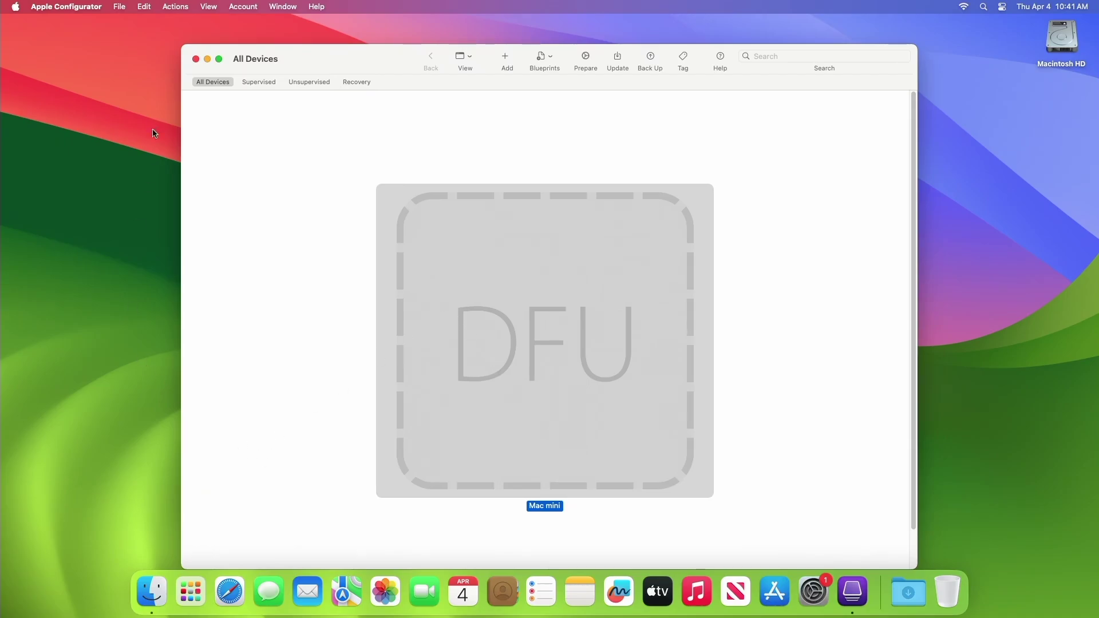
{"action": "left_click", "coordinate": [181, 5]}
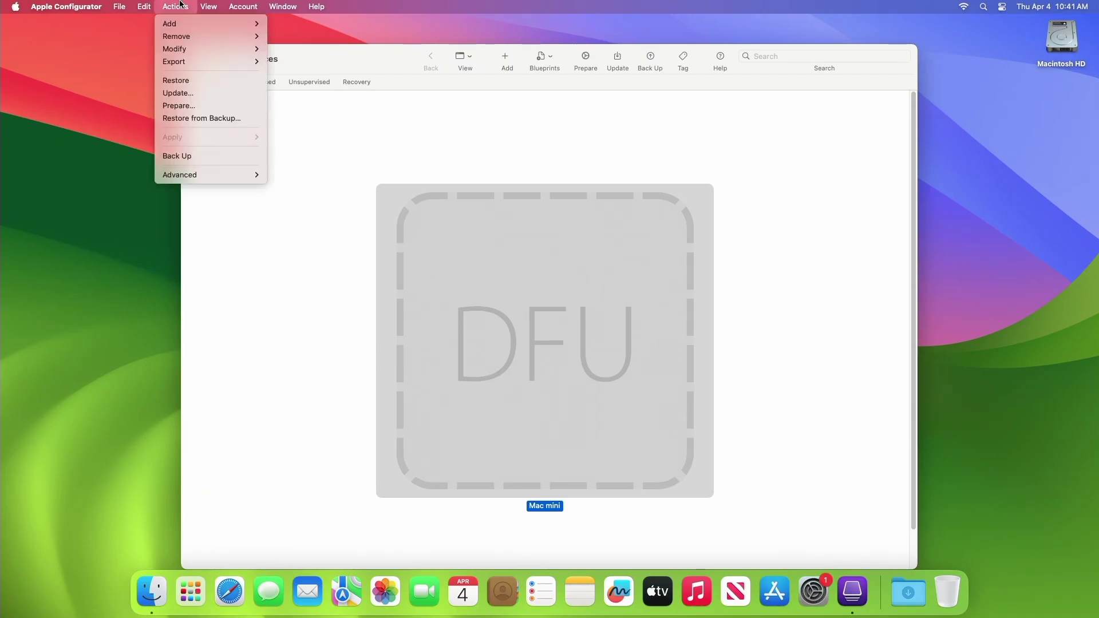
{"action": "left_click", "coordinate": [192, 83]}
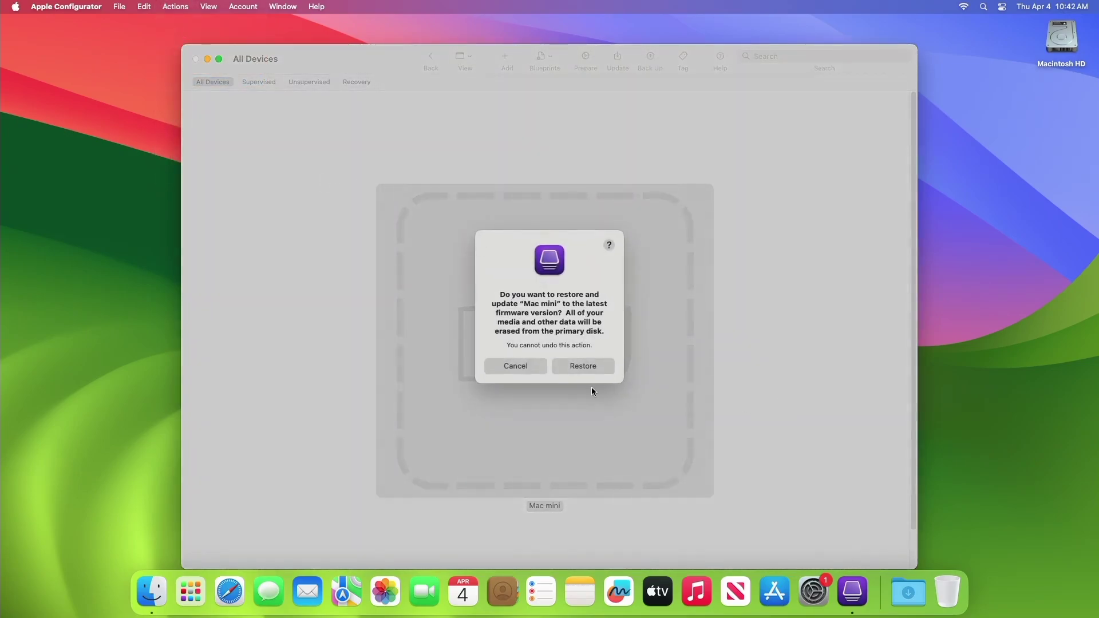
{"action": "left_click", "coordinate": [595, 366]}
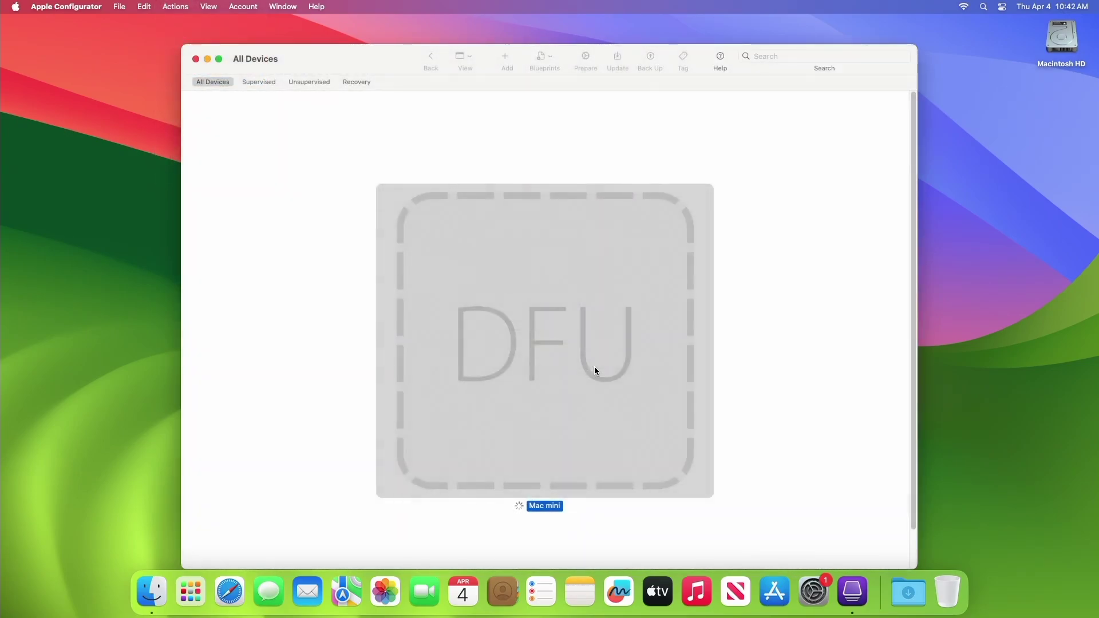